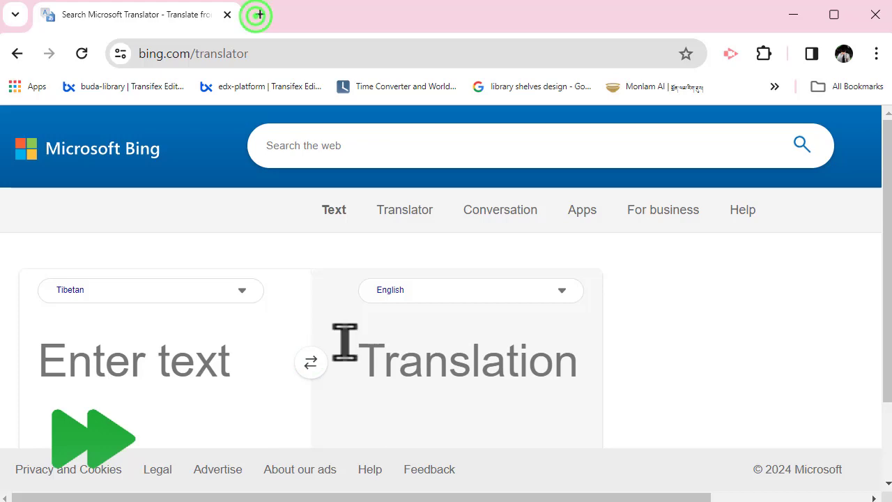
Step: Search for "bing AI image generator" in a new tab and open Image Creator from Microsoft Designer
click(260, 14)
text(bing AI image generator)
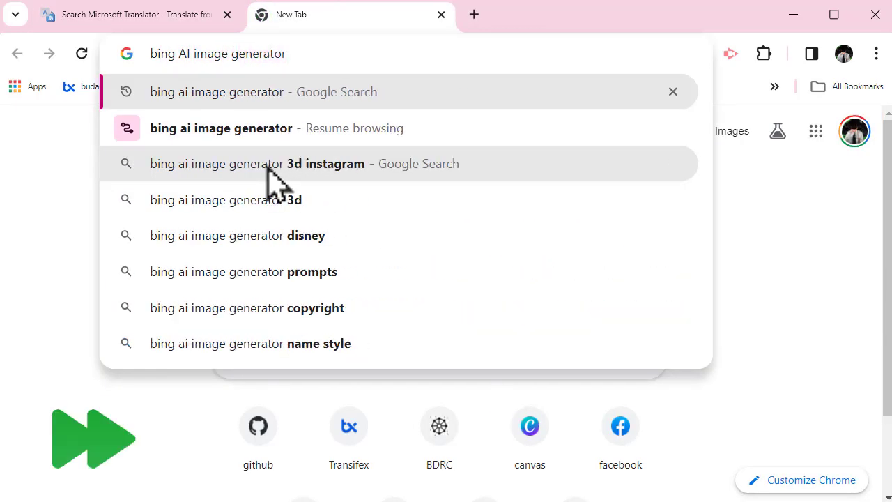
key(Return)
click(202, 273)
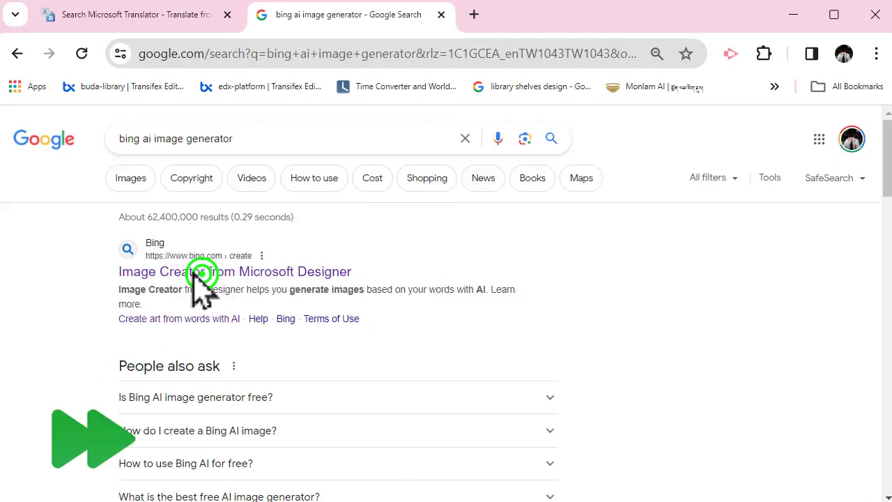
Step: Read the notice about Microsoft Rewards e-mails and Image Creator terms, and check the open Translator page before returning
scroll(95, 348, down, 1)
drag(20, 333, 62, 383)
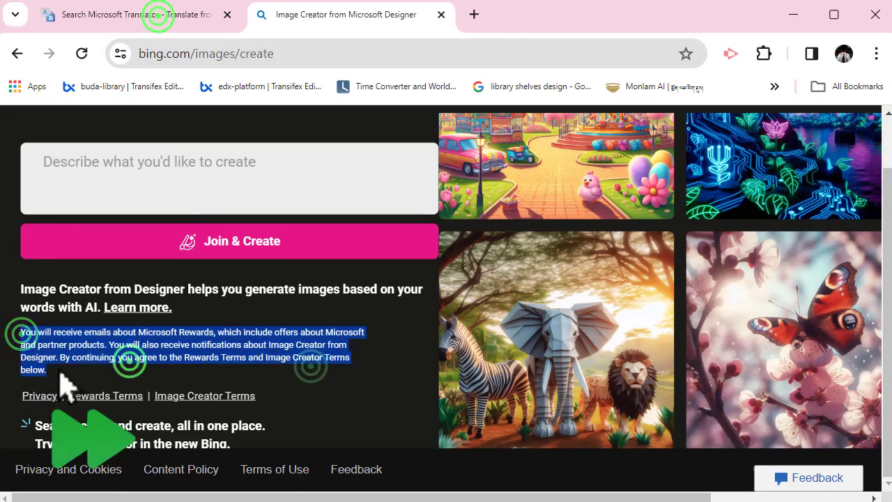
click(158, 15)
click(309, 364)
click(373, 18)
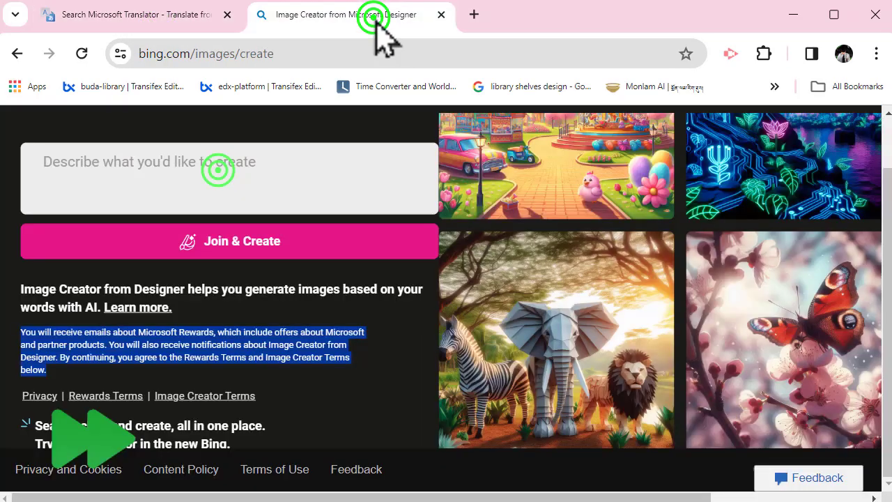
Step: Join Image Creator by signing in with a personal Microsoft account, supplying the account e-mail and password
click(218, 170)
click(232, 242)
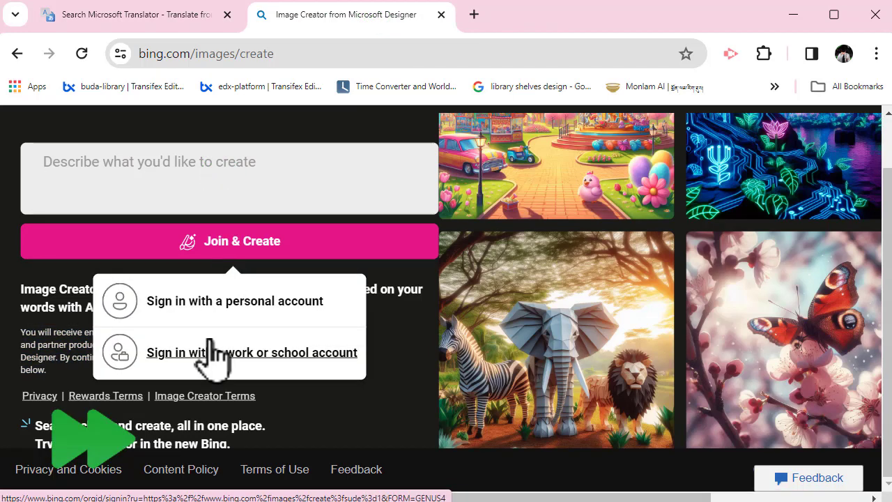
click(206, 300)
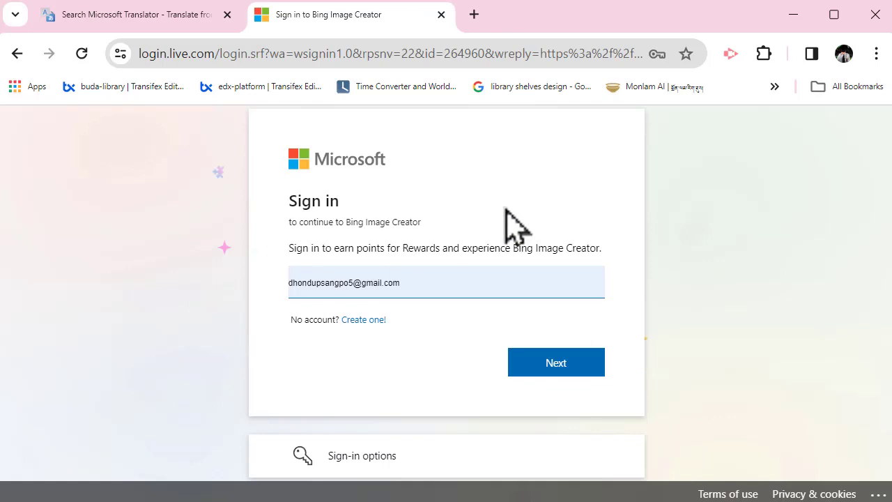
click(556, 362)
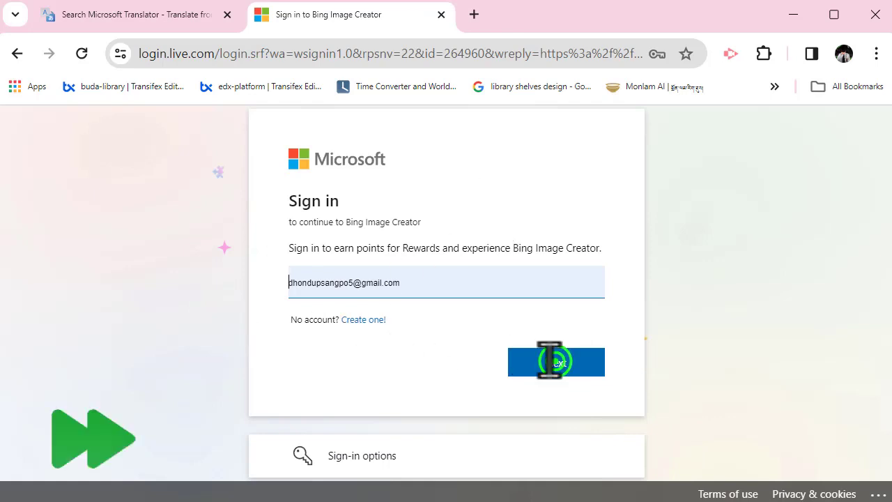
click(353, 295)
click(669, 297)
click(555, 404)
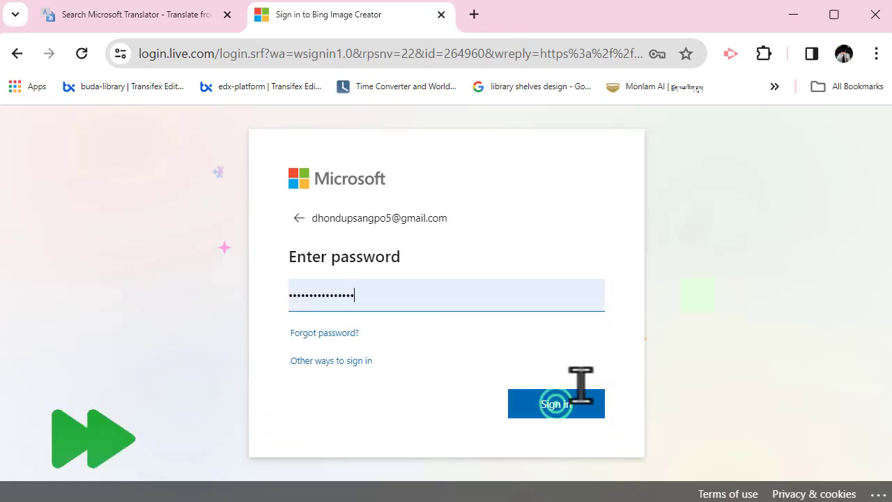
click(554, 394)
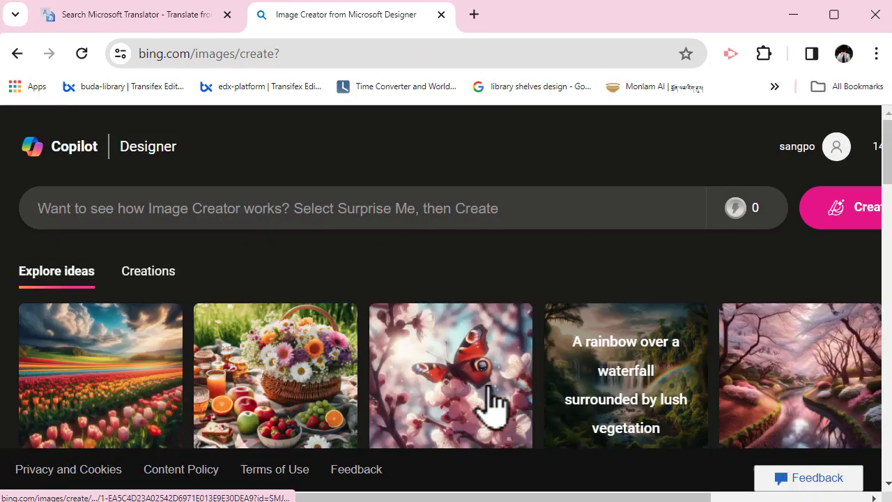
Step: Browse the idea gallery, open the Creations view and clear the rat terrier prompt from the image description
scroll(458, 408, down, 3)
scroll(428, 408, up, 3)
click(148, 270)
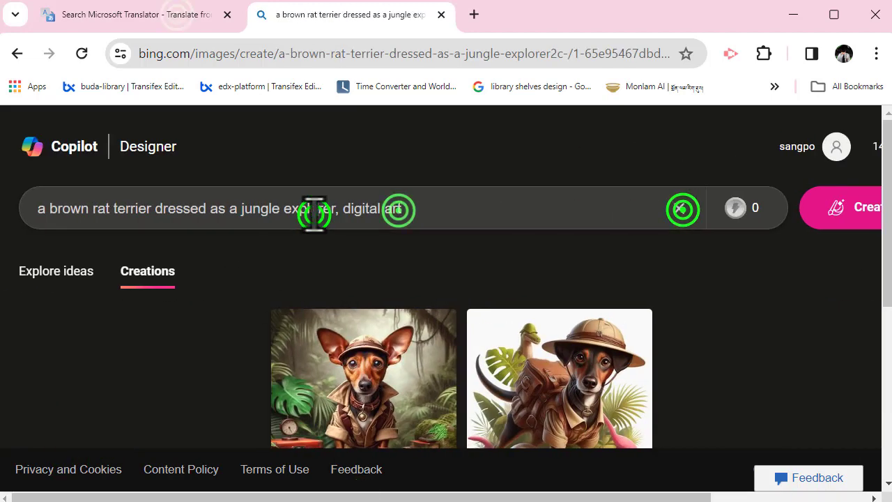
click(682, 209)
click(177, 16)
click(379, 17)
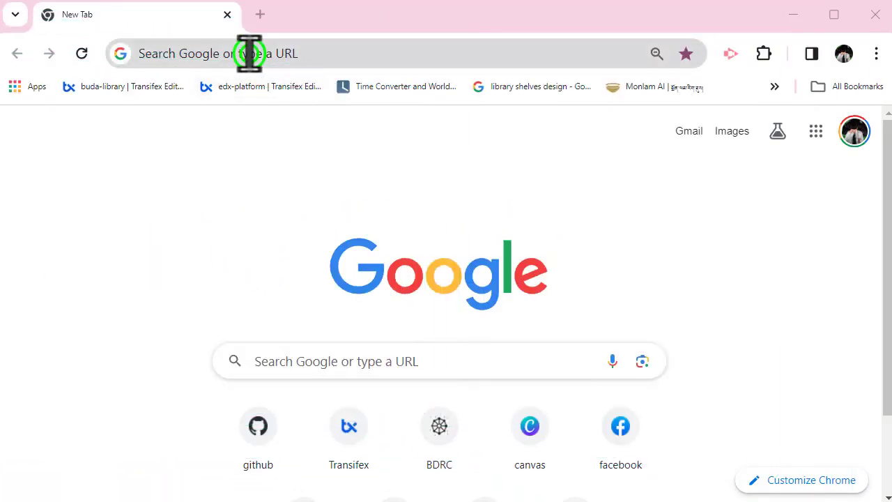
Step: Search the web for "bing translate" and open the Search Microsoft Translator result
click(250, 54)
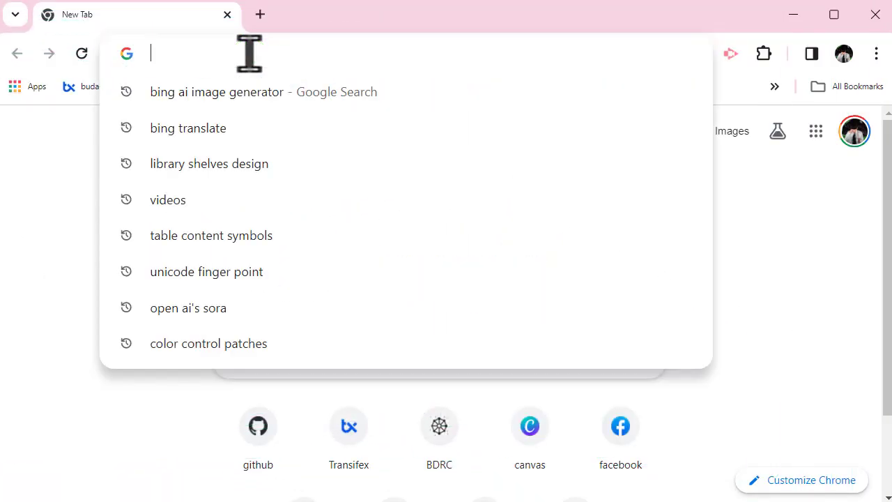
text(bi)
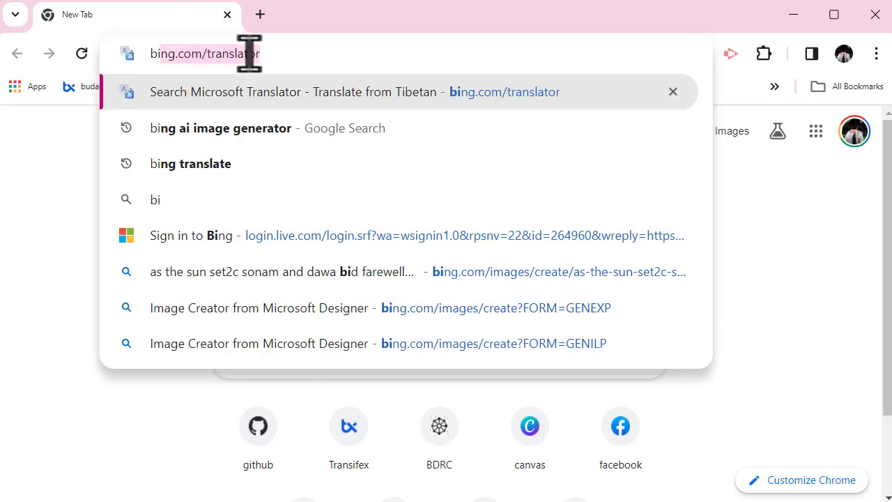
text(ng )
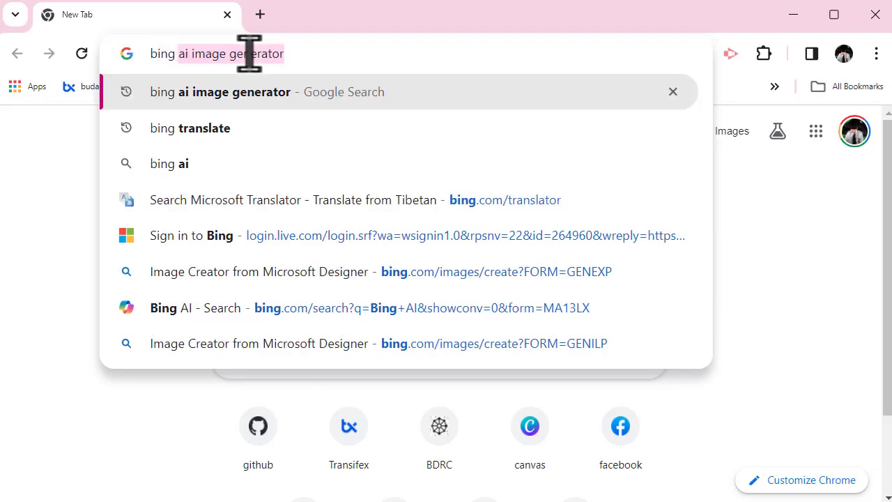
text(trans)
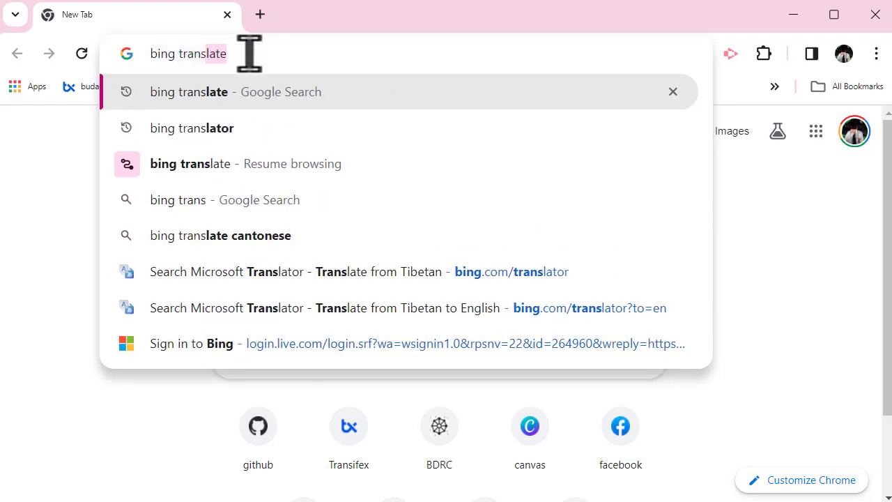
text(late)
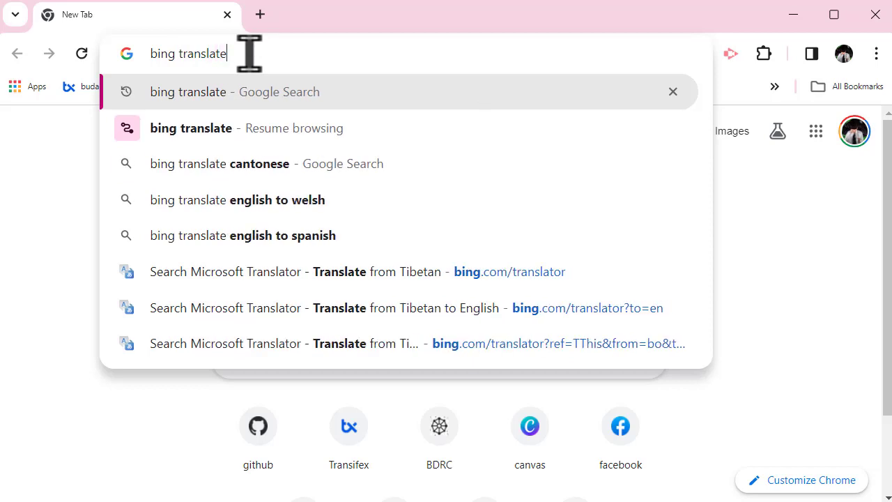
key(Return)
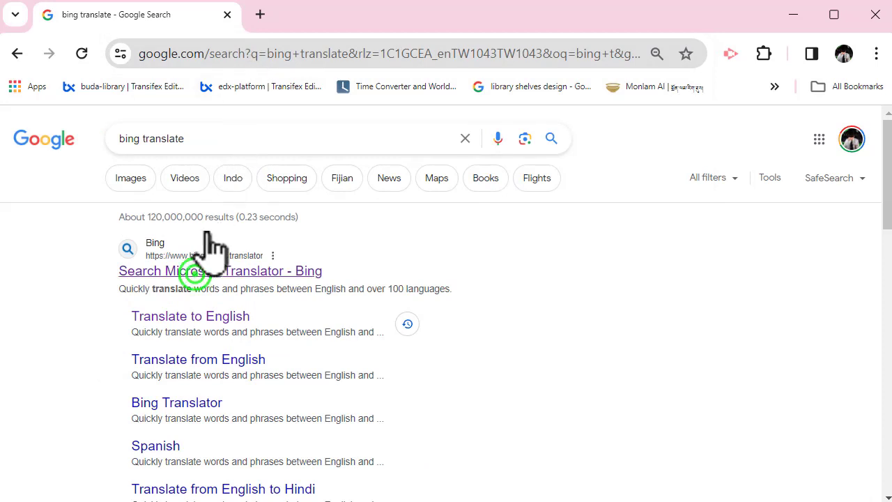
click(196, 271)
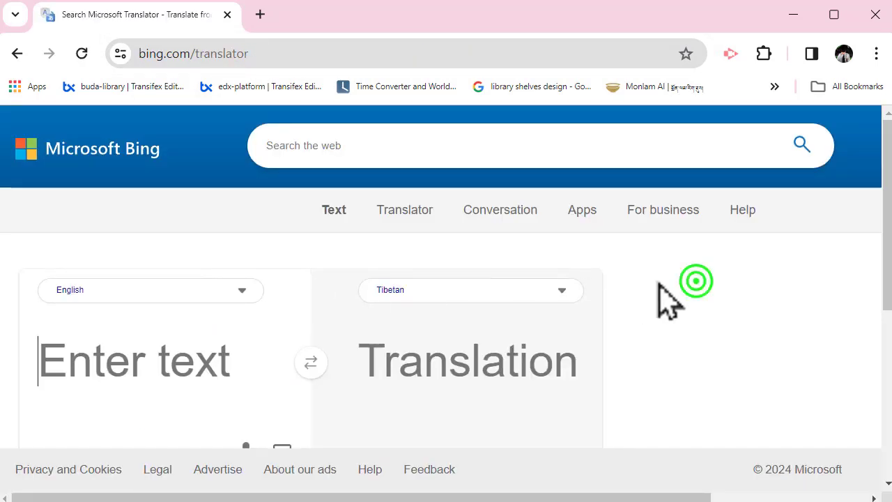
Step: Check the source and target language lists, and swap English and Tibetan back and forth
click(245, 291)
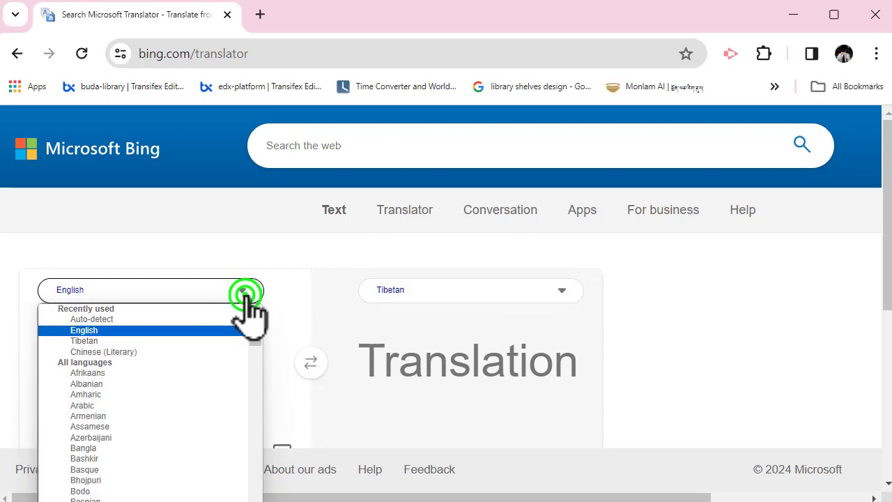
click(244, 291)
click(564, 291)
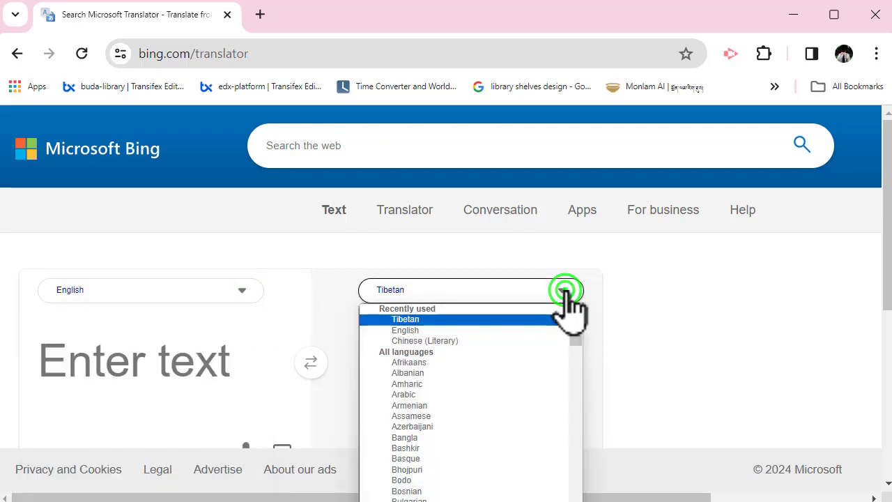
click(565, 291)
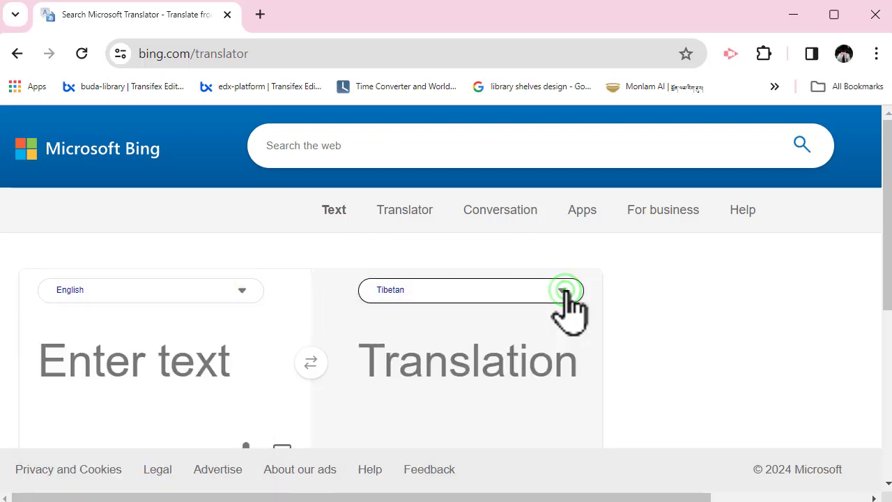
click(313, 366)
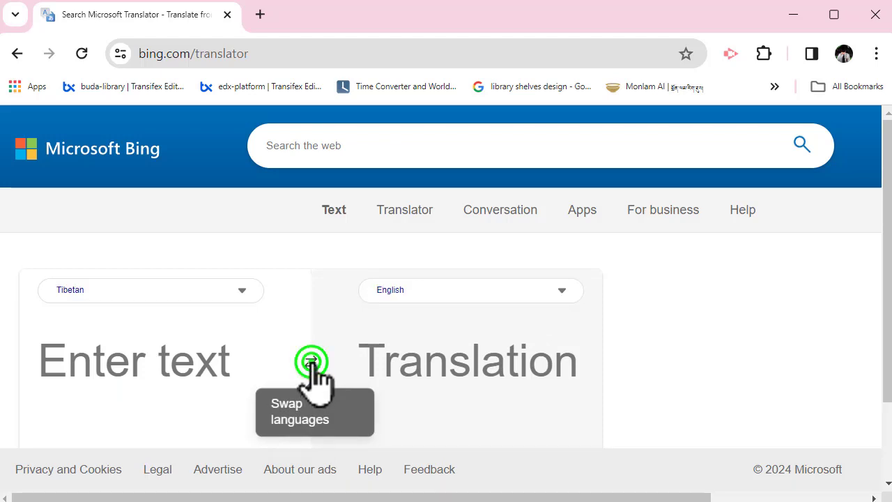
click(312, 366)
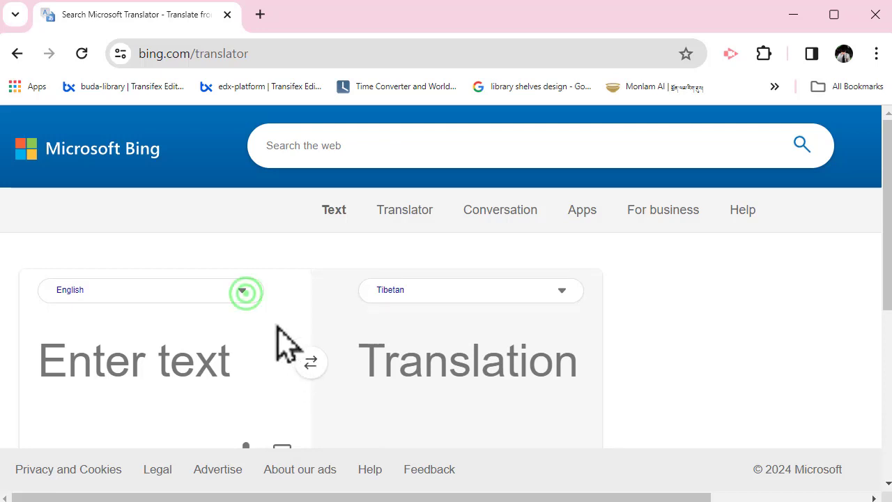
Step: Set the source language to Chinese (Literary) and place the cursor in the text entry area
click(243, 291)
click(149, 352)
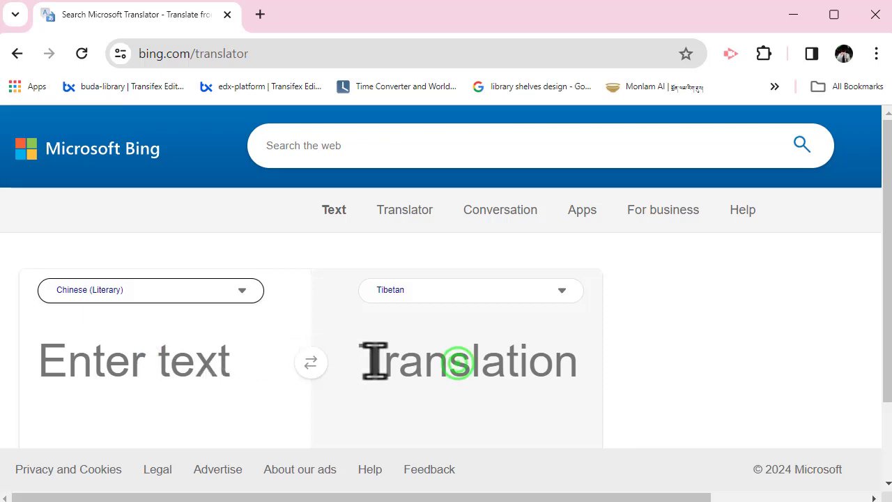
click(454, 363)
click(154, 362)
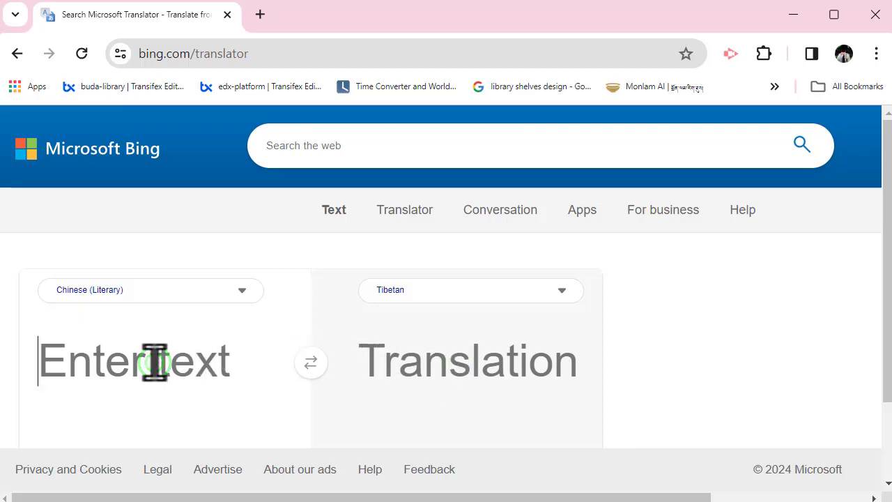
click(517, 354)
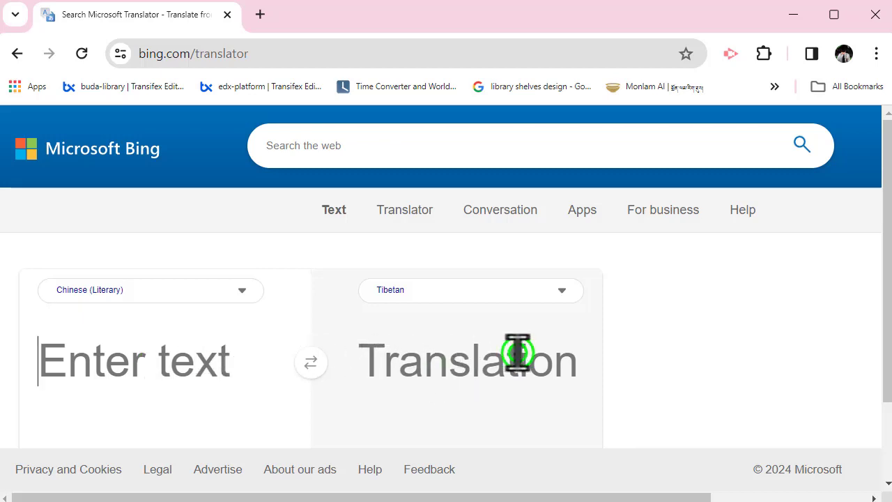
Step: Set the source language to English and swap the languages to translate from Tibetan to English
click(244, 290)
click(156, 340)
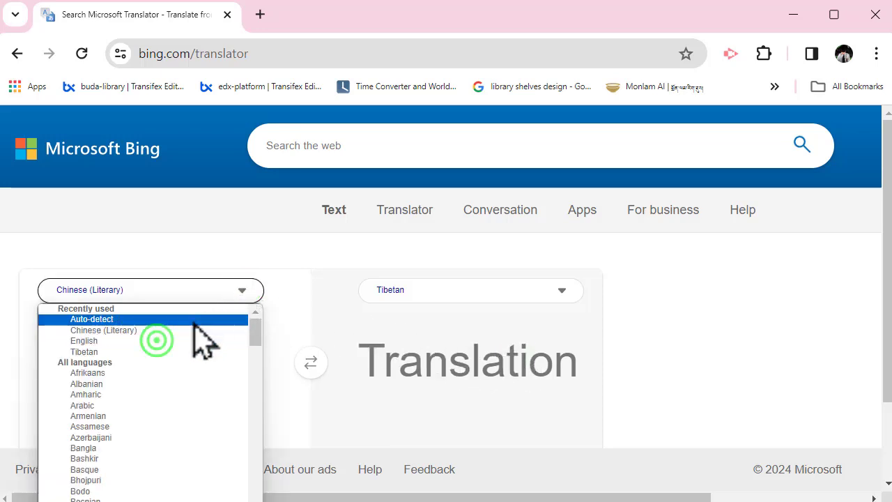
click(310, 359)
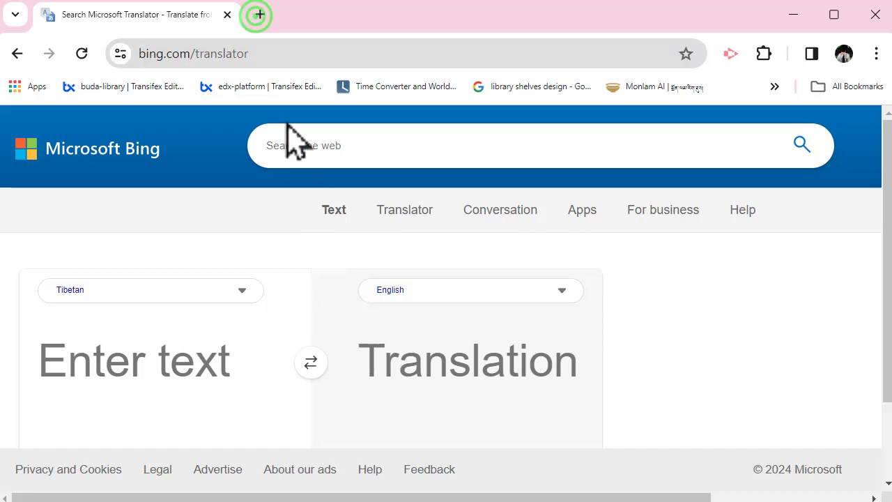
Step: Search for "bing AI image generator" in a new tab and look through the results
click(260, 15)
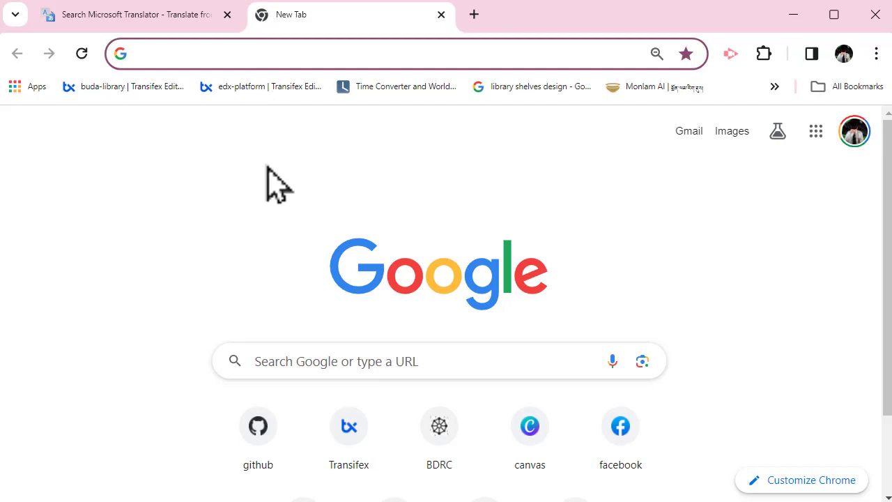
text(bing )
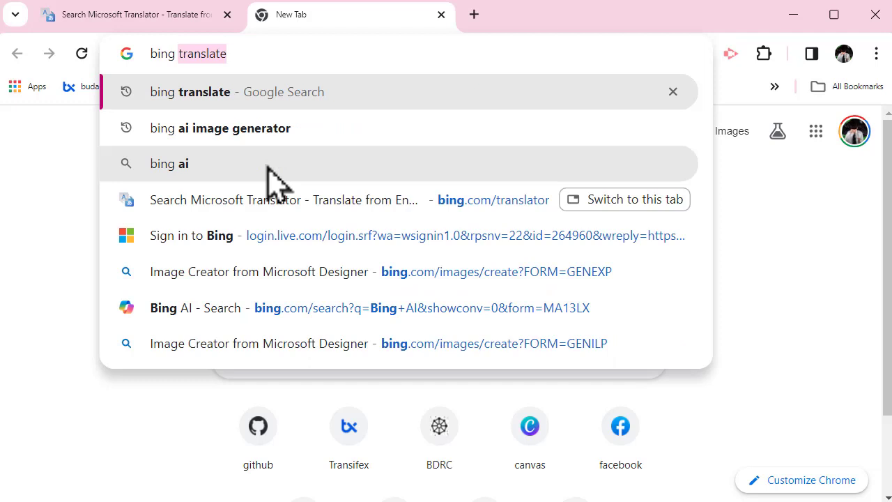
text(AI)
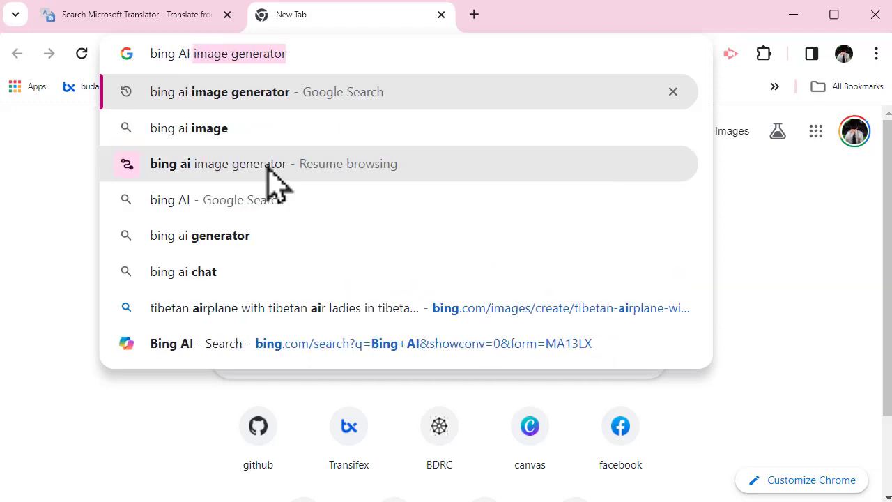
text( image )
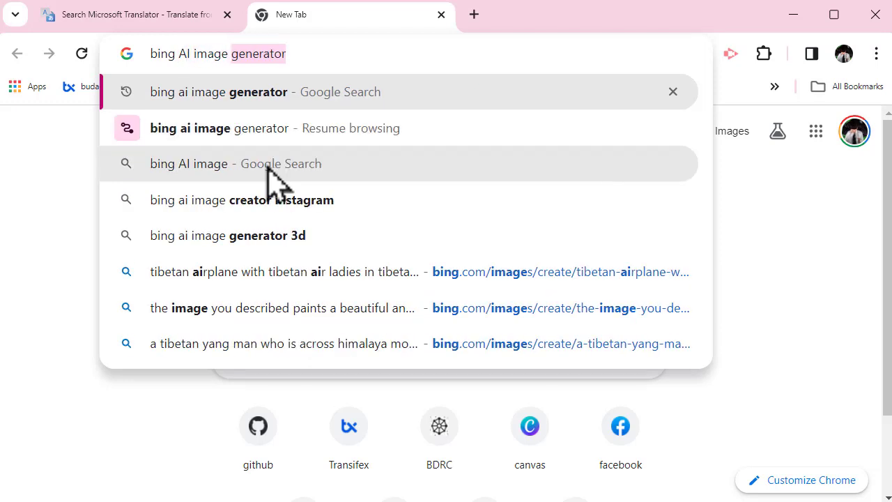
text(generator)
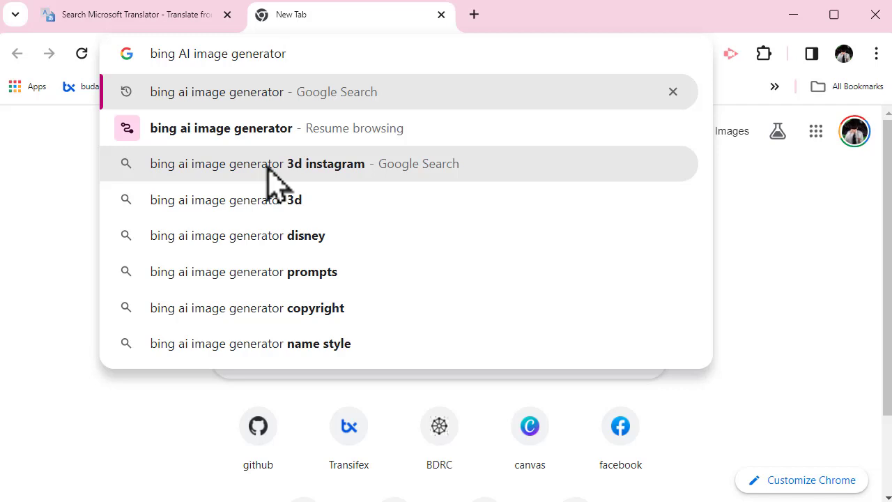
key(Return)
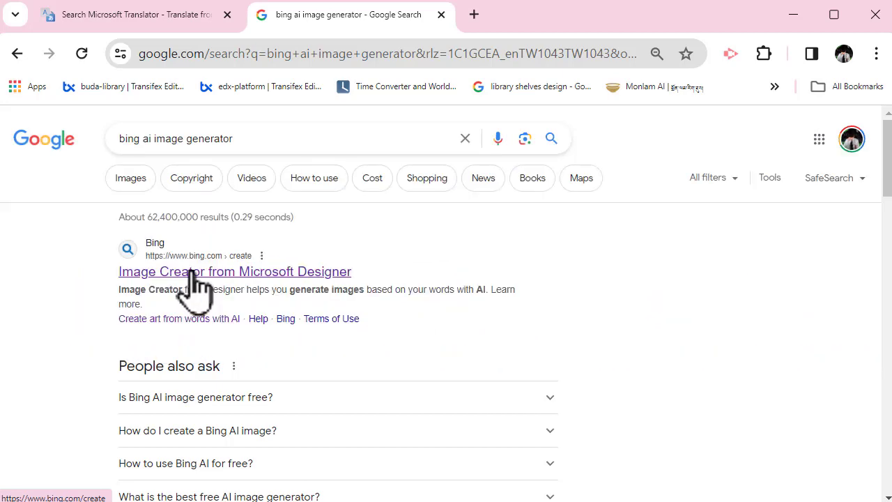
scroll(194, 286, down, 5)
scroll(194, 292, up, 5)
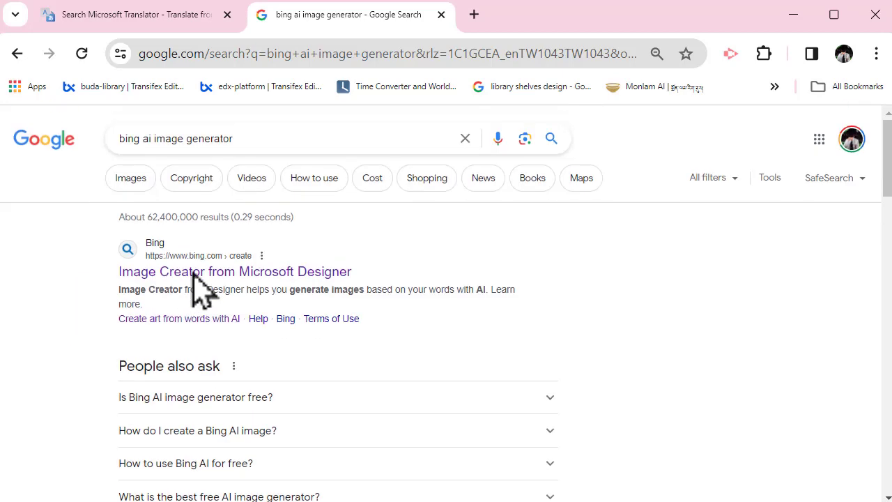
Step: Open the Image Creator from Microsoft Designer result and highlight the paragraph about Rewards emails and agreeing to the terms
click(202, 273)
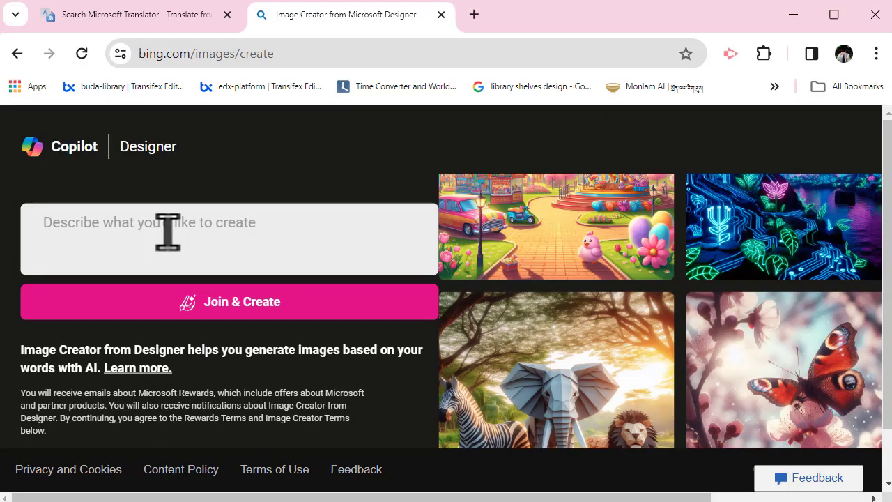
scroll(167, 233, down, 1)
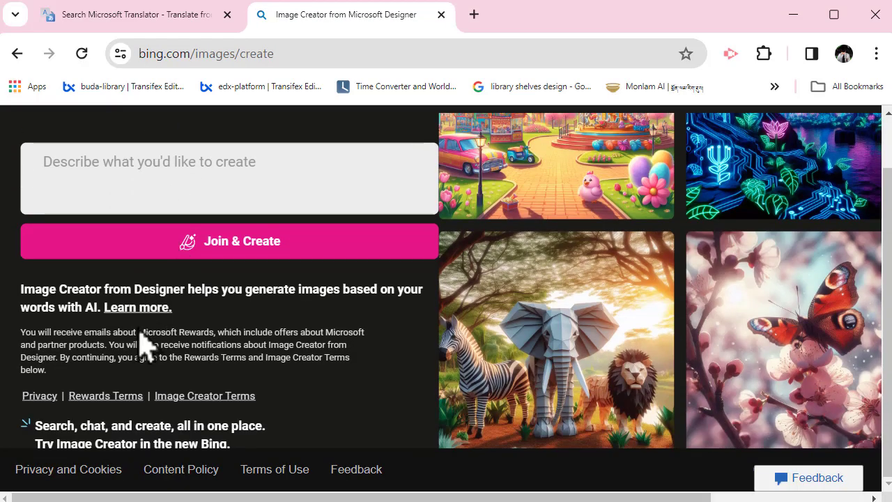
click(21, 334)
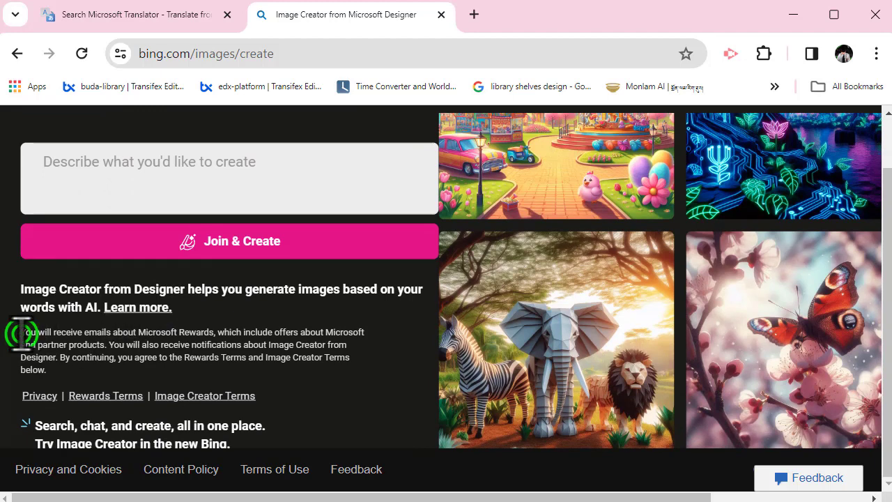
drag(21, 333, 65, 384)
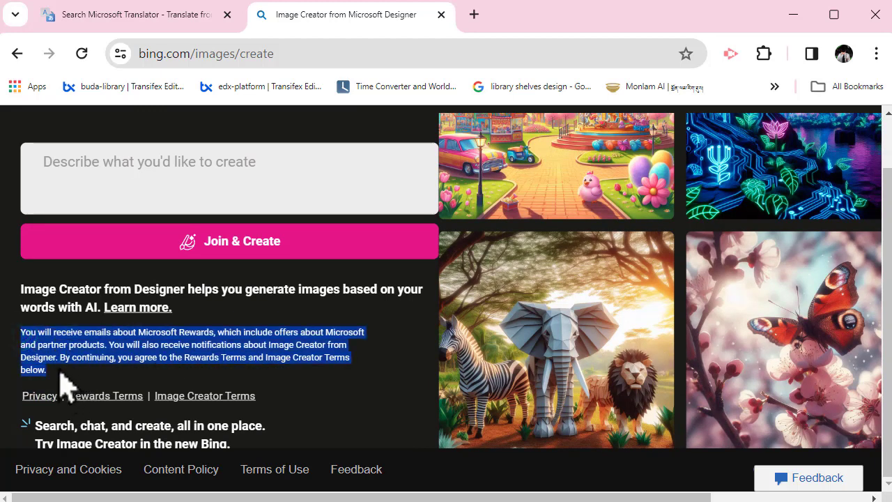
Step: Return to the translator page and swap the languages to translate from English to Tibetan
click(159, 18)
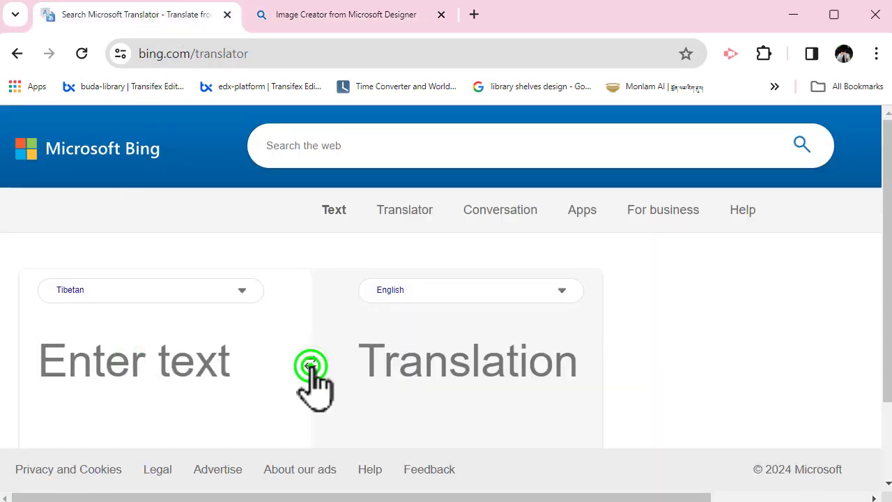
click(310, 366)
click(188, 358)
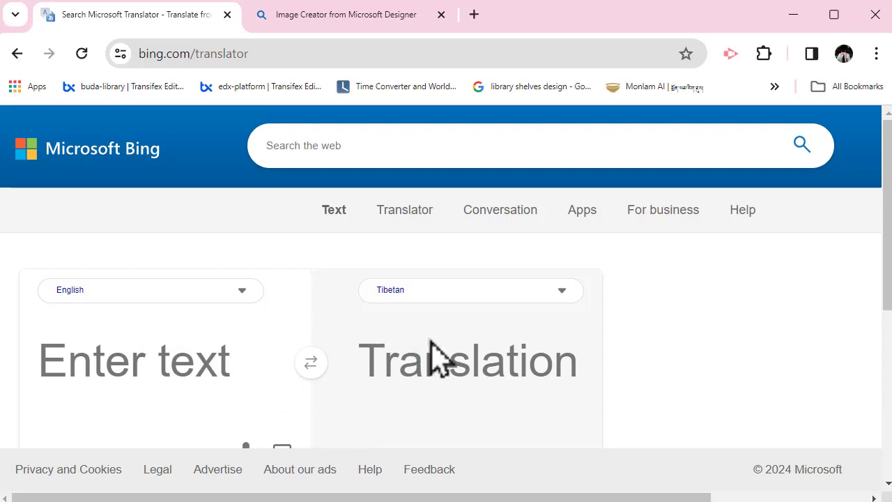
Step: Go back to the Image Creator page and join by choosing to sign in with a personal account
click(374, 15)
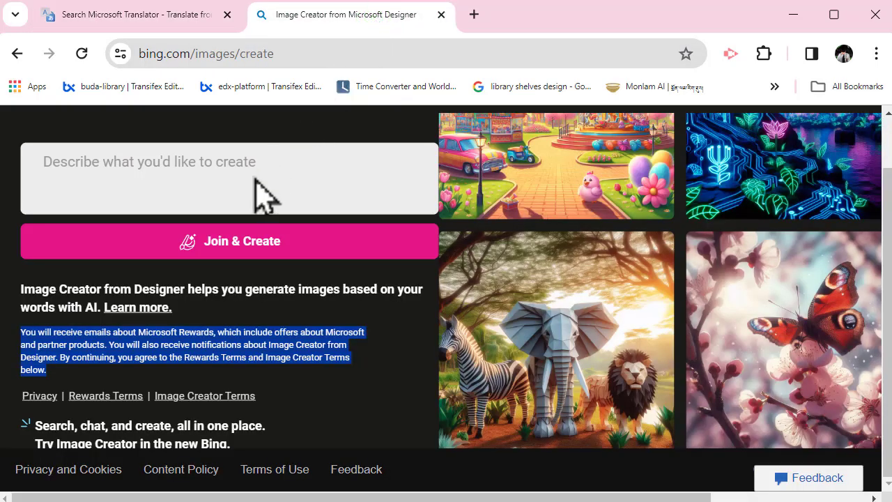
click(217, 170)
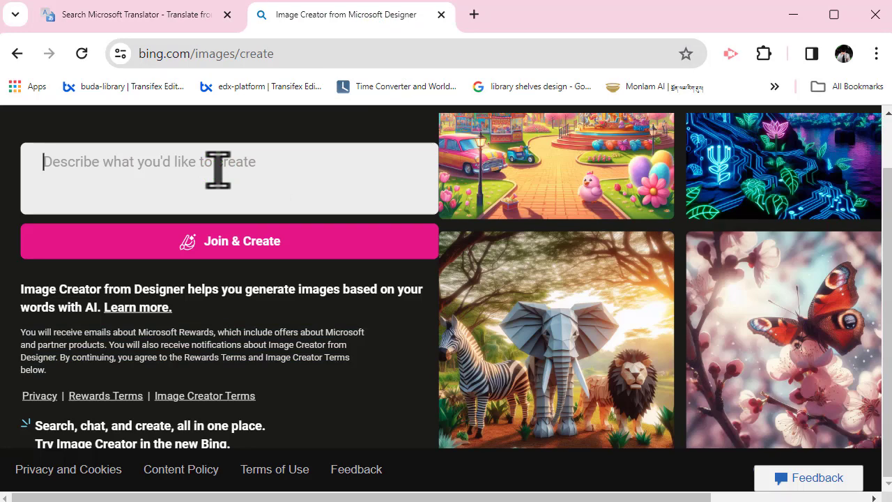
click(232, 245)
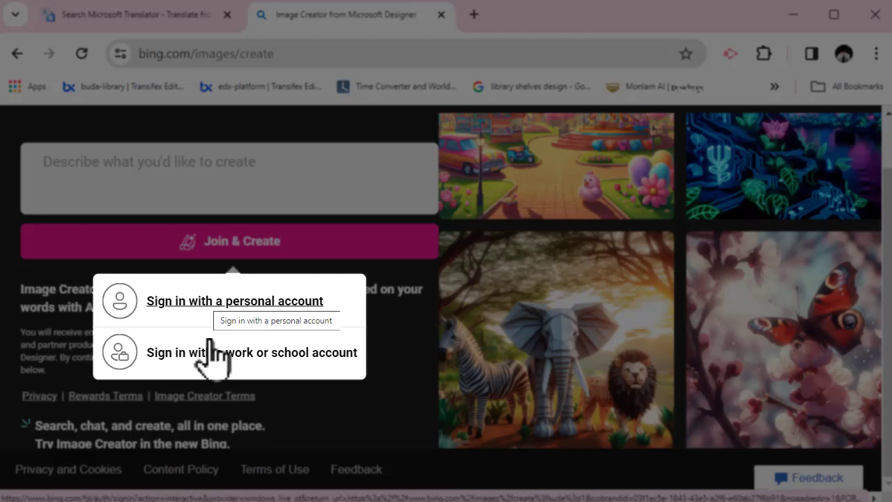
click(207, 301)
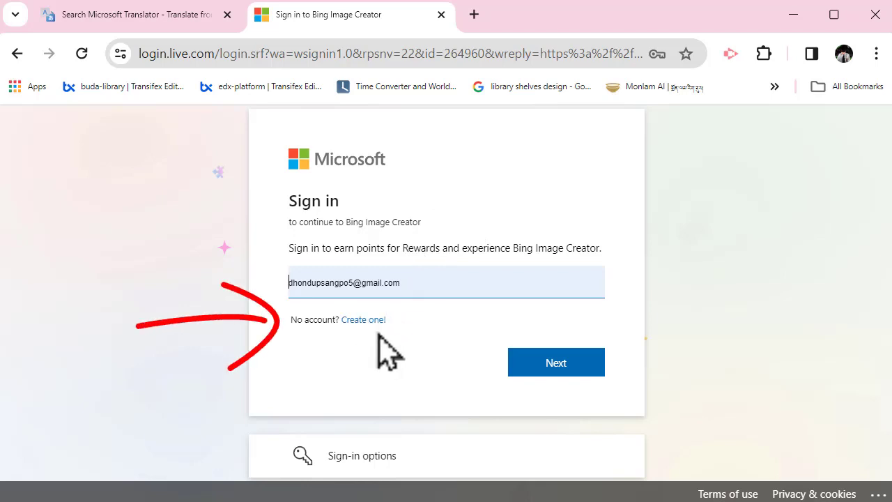
Step: Accept the prefilled account e-mail, fill in the saved account password, sign in and agree to stay signed in
click(555, 361)
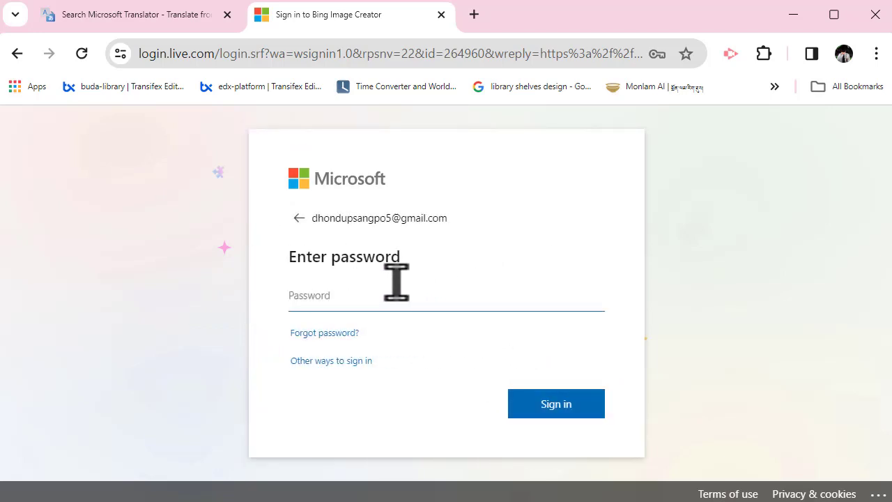
click(353, 296)
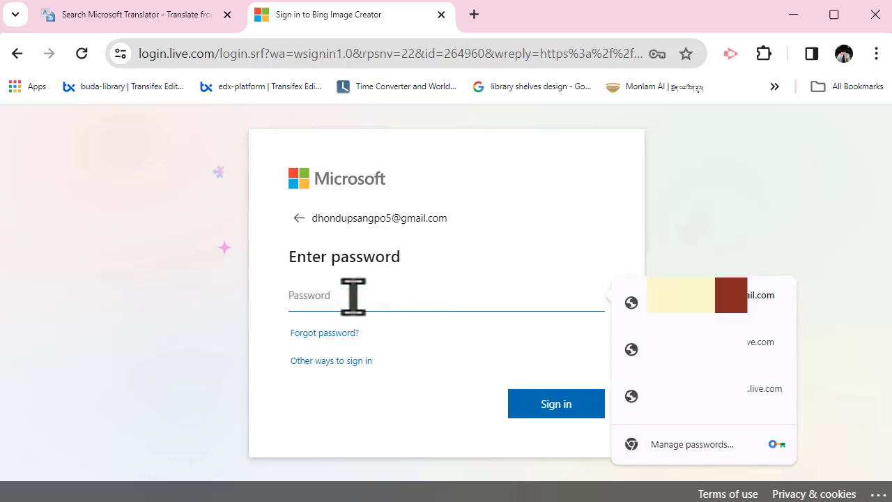
click(696, 296)
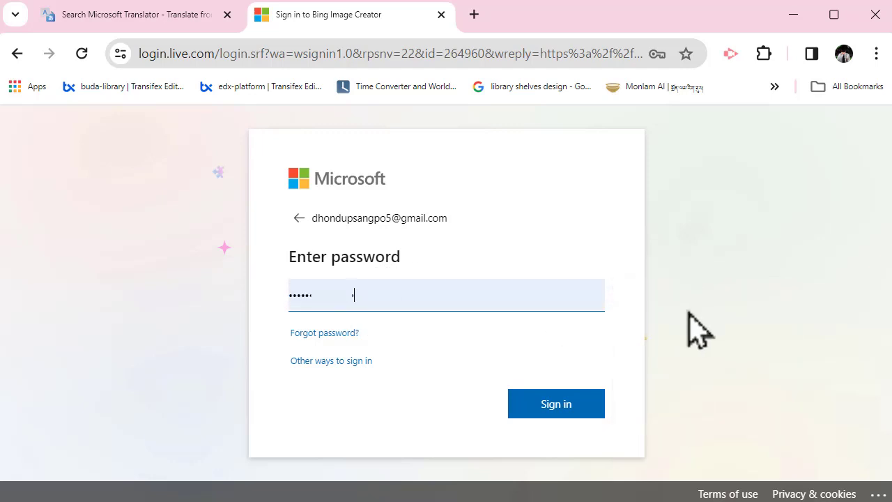
click(556, 404)
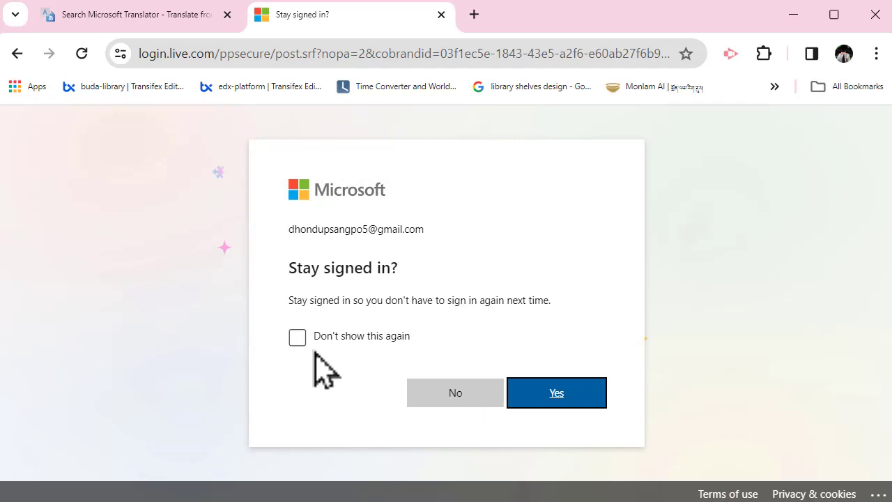
click(556, 395)
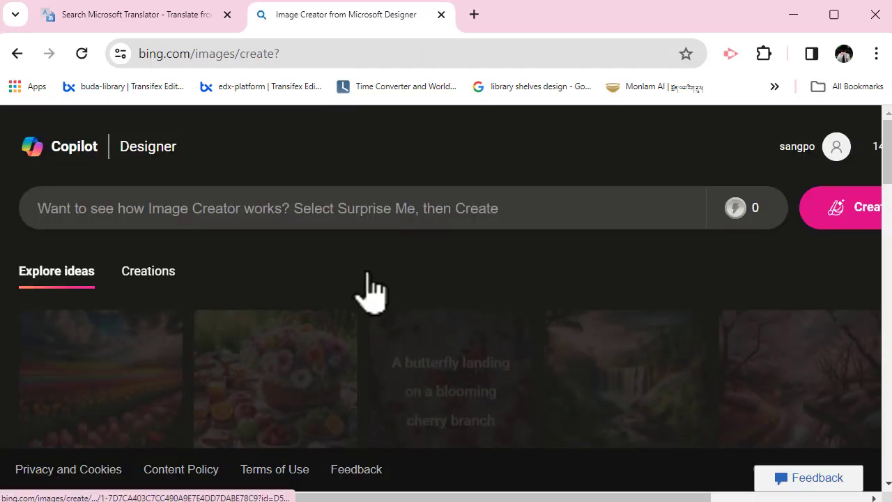
Step: Look over the prompt box and the sample images with their prompts under Explore ideas
click(235, 211)
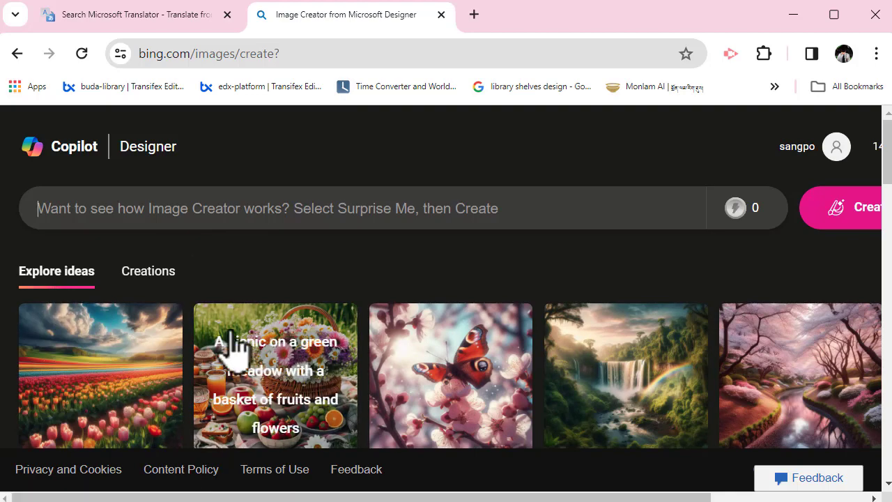
scroll(458, 408, down, 1)
scroll(458, 408, up, 1)
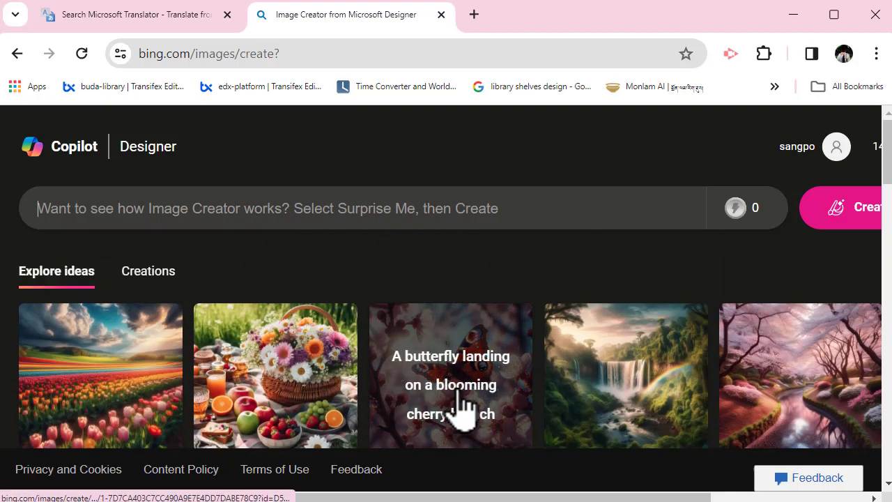
scroll(568, 397, down, 3)
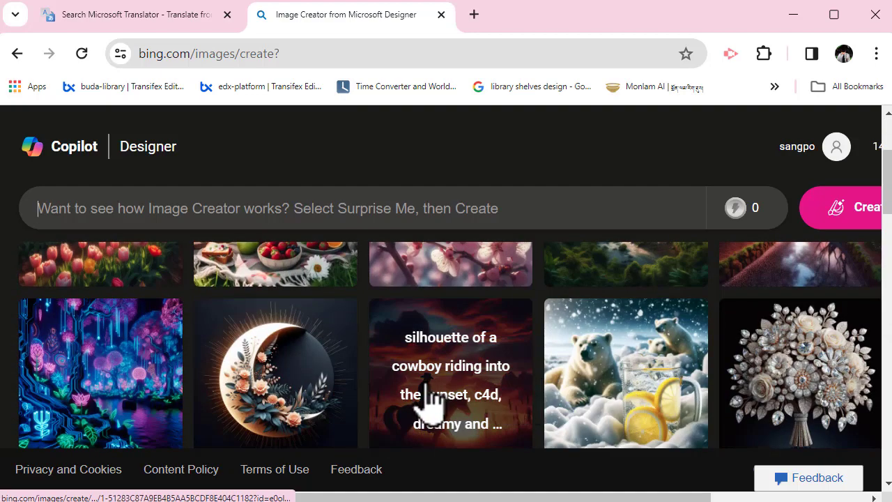
scroll(428, 404, up, 3)
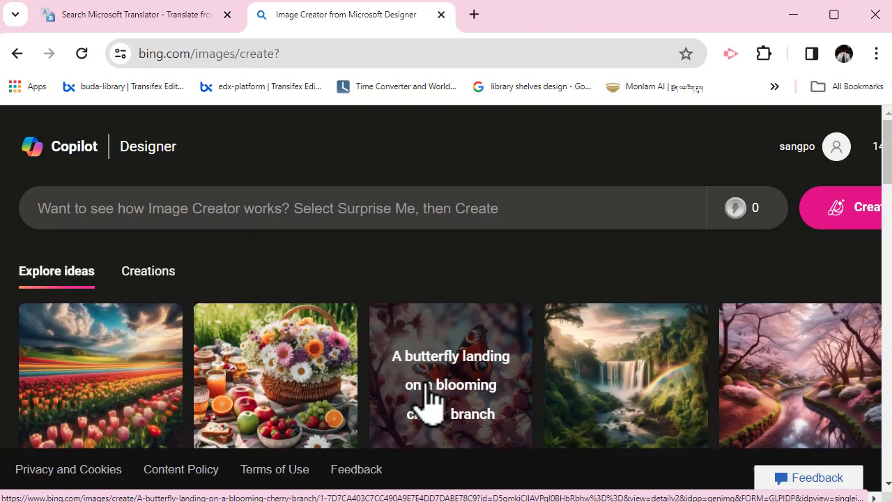
Step: Open the Creations view and clear the existing rat terrier prompt from the description box
click(150, 271)
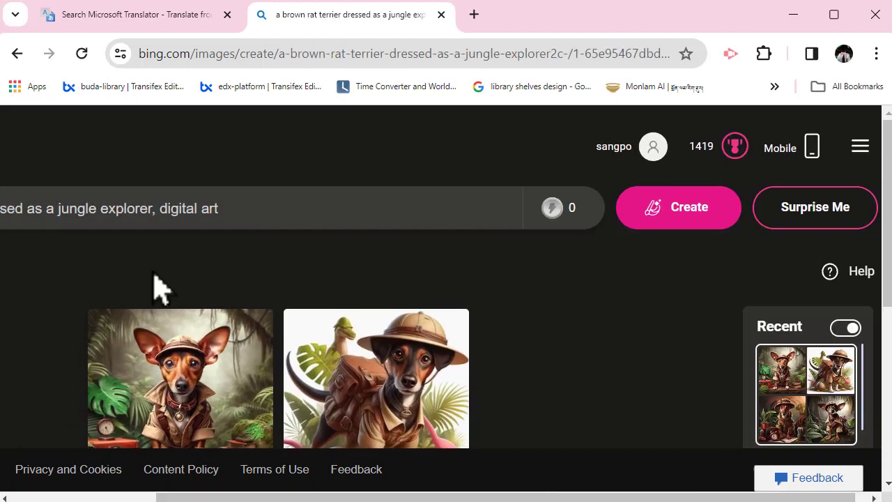
click(250, 209)
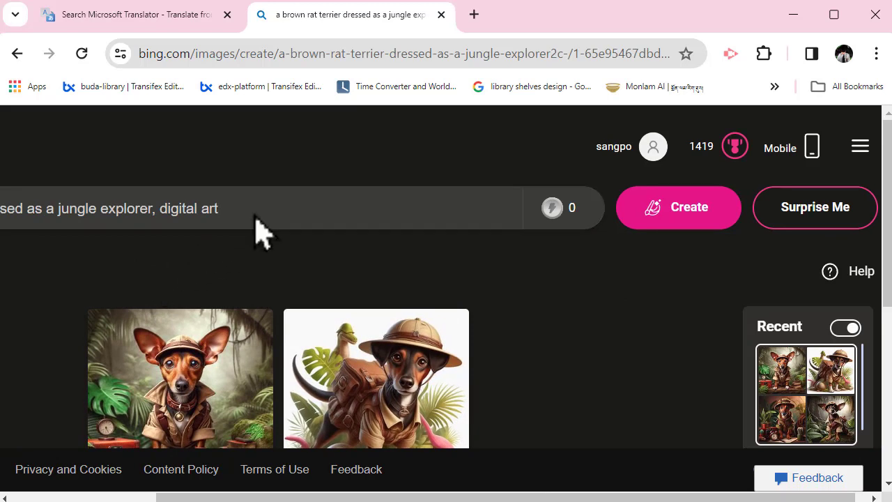
click(360, 492)
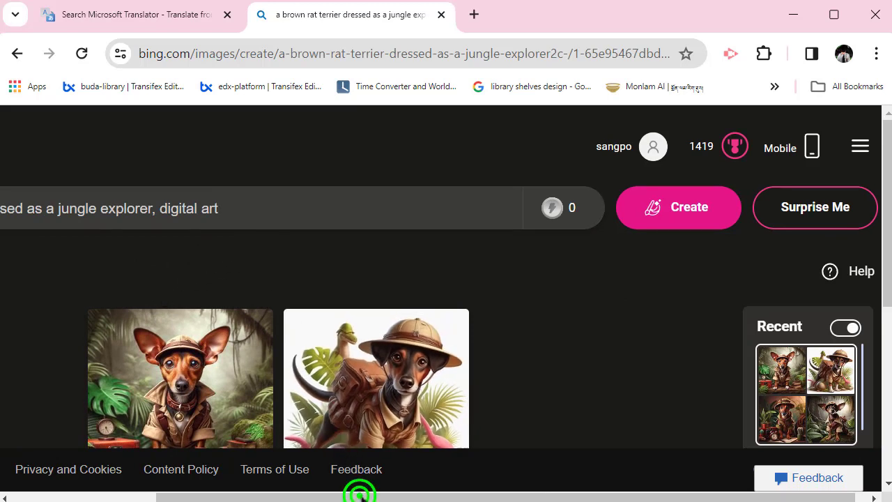
scroll(327, 412, left, 3)
click(315, 214)
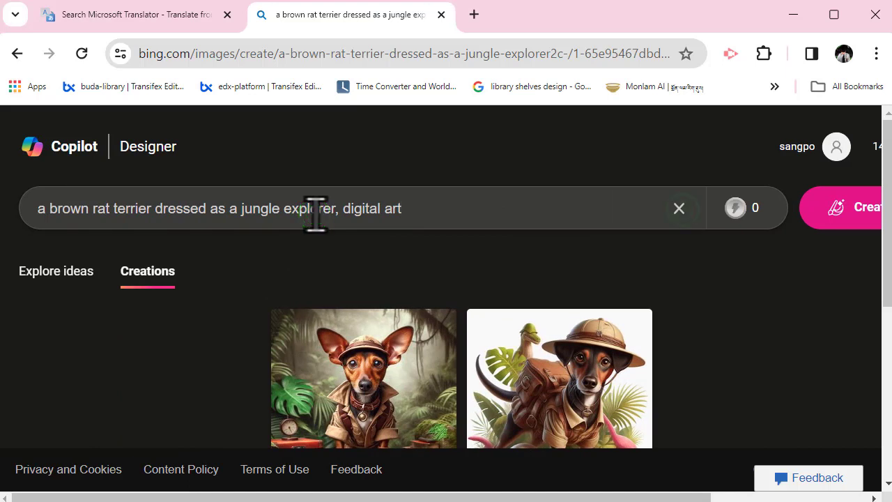
click(680, 209)
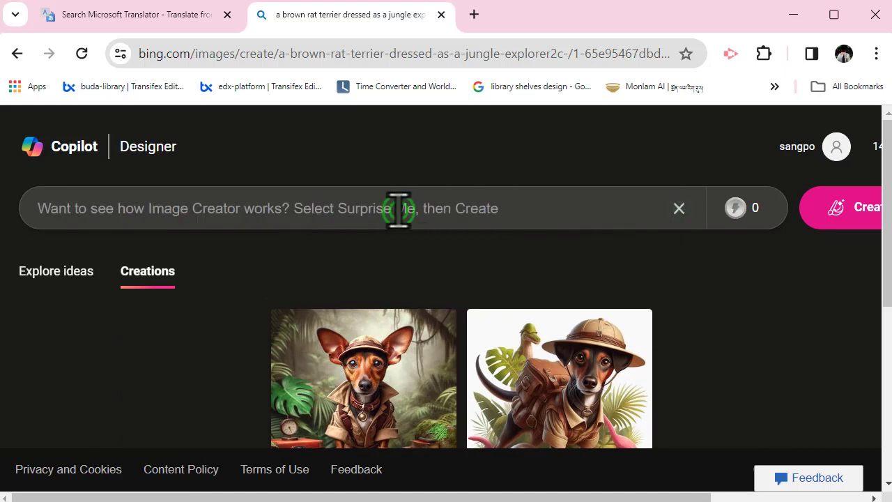
Step: Check the translator page, and return to Image Creator with the cursor in the empty prompt box
click(178, 16)
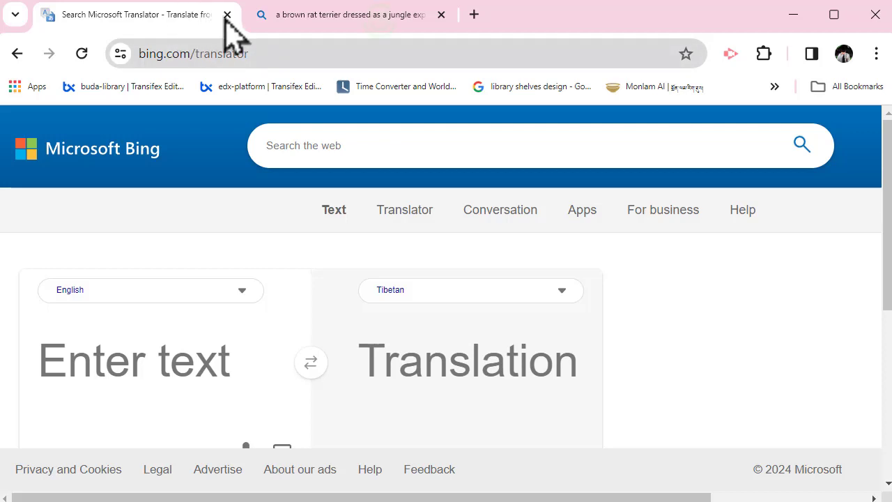
click(378, 19)
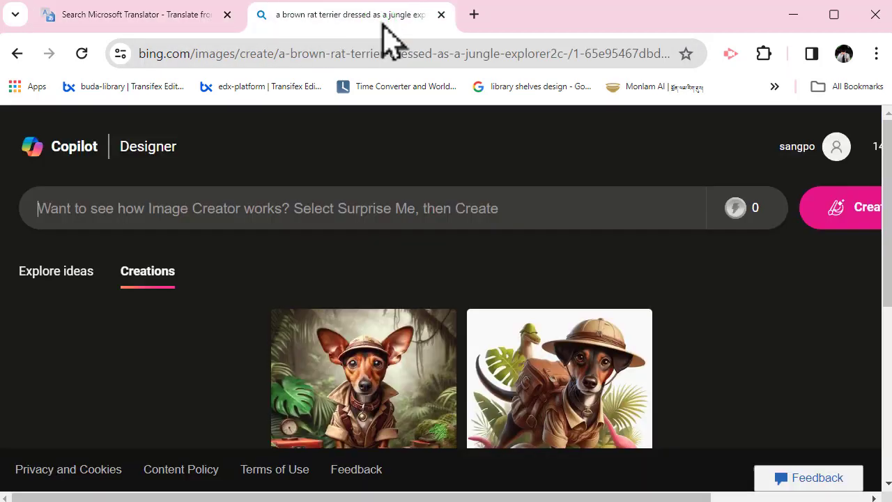
click(498, 213)
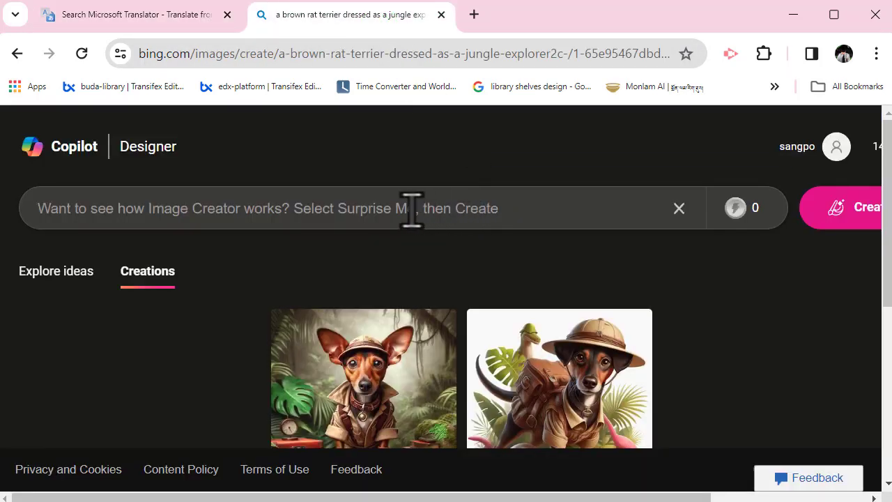